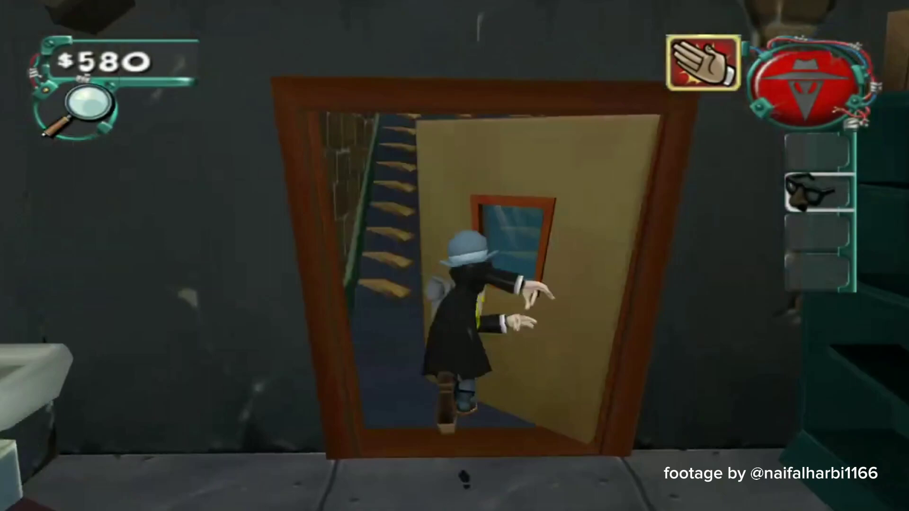
{"action": "key", "text": "Down"}
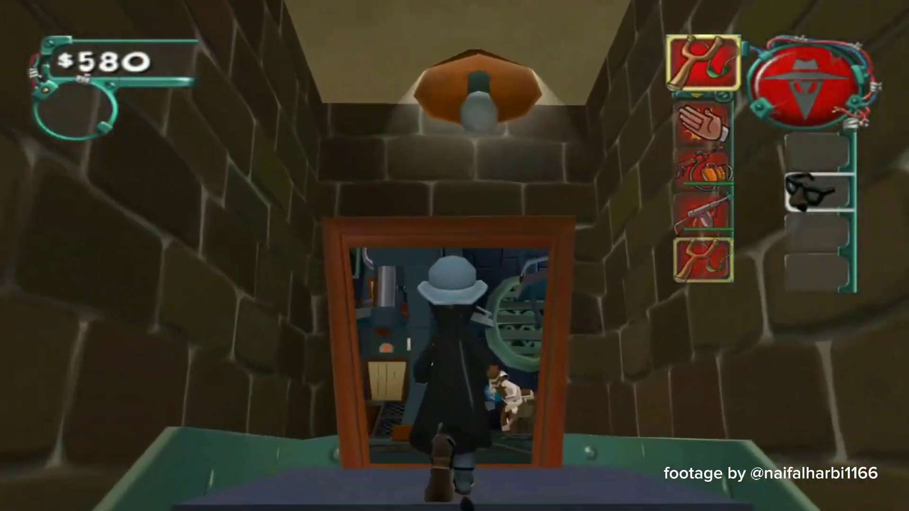
{"action": "key", "text": "space"}
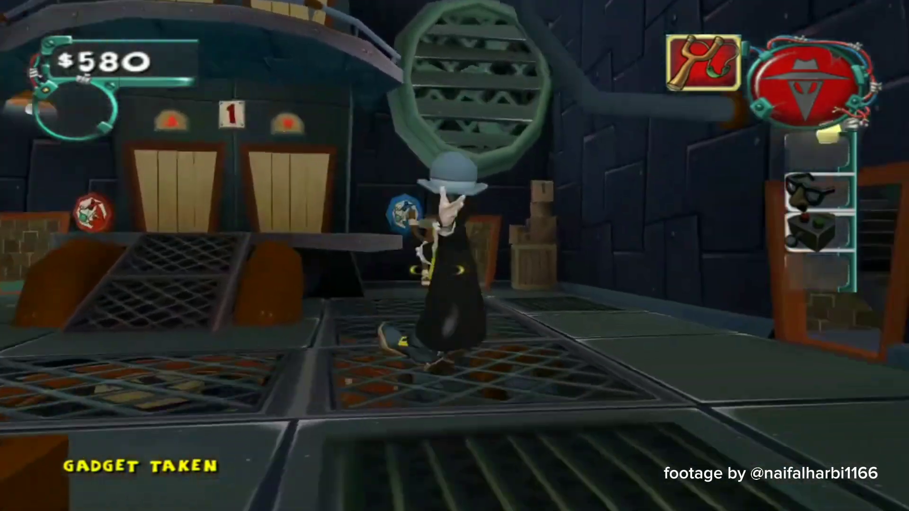
{"action": "key", "text": "Up"}
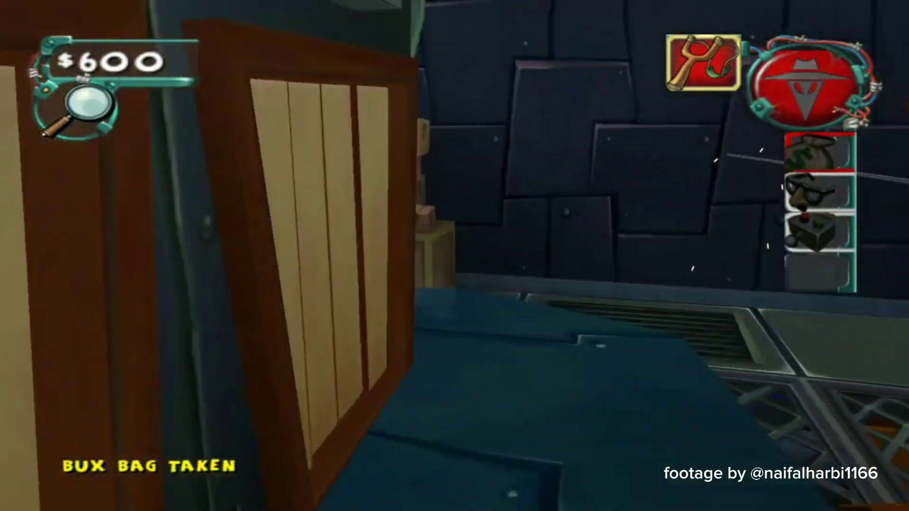
{"action": "key", "text": "Right"}
{"action": "key", "text": "Down"}
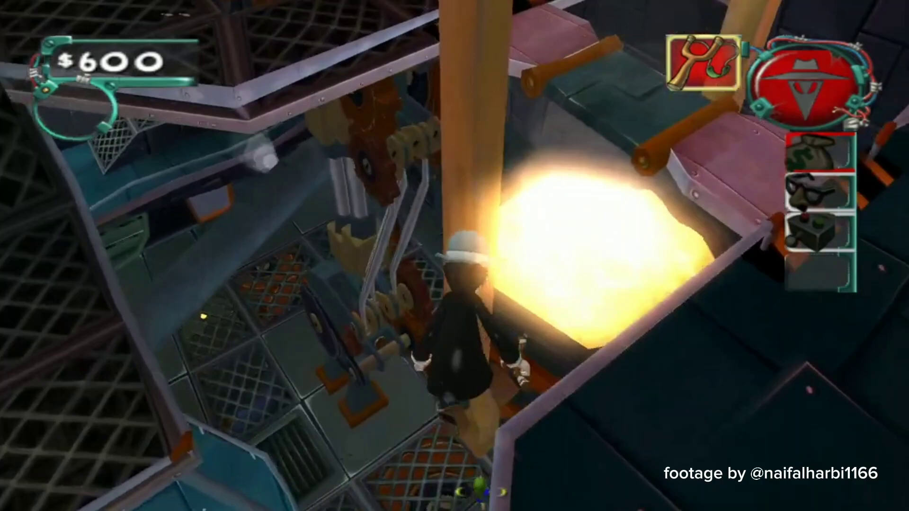
{"action": "key", "text": "Up"}
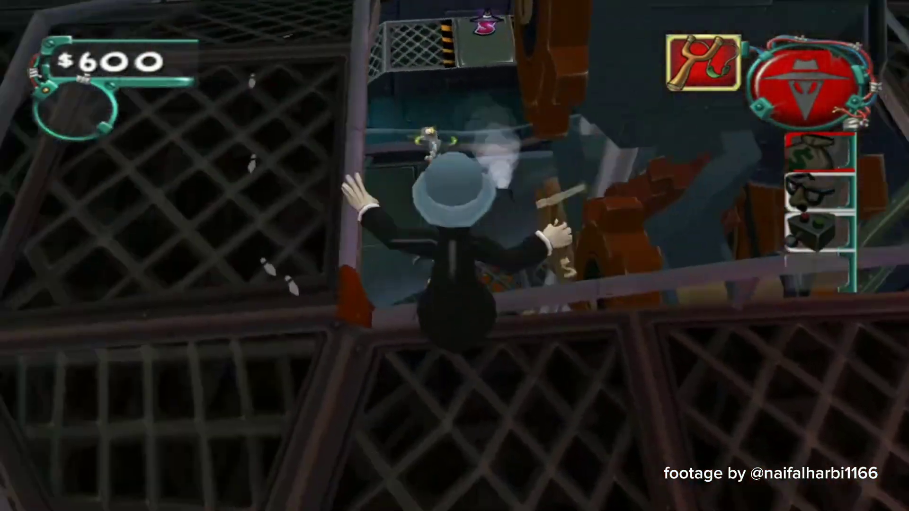
{"action": "key", "text": "Up"}
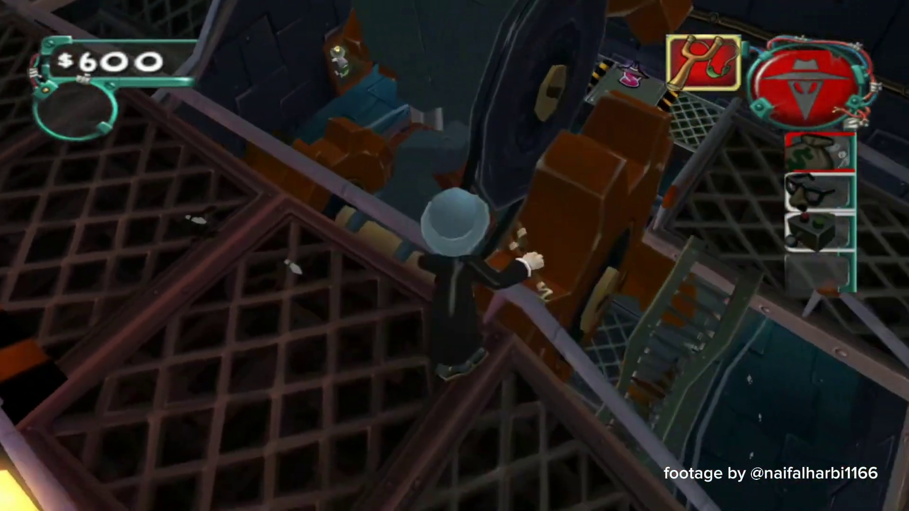
{"action": "key", "text": "Down"}
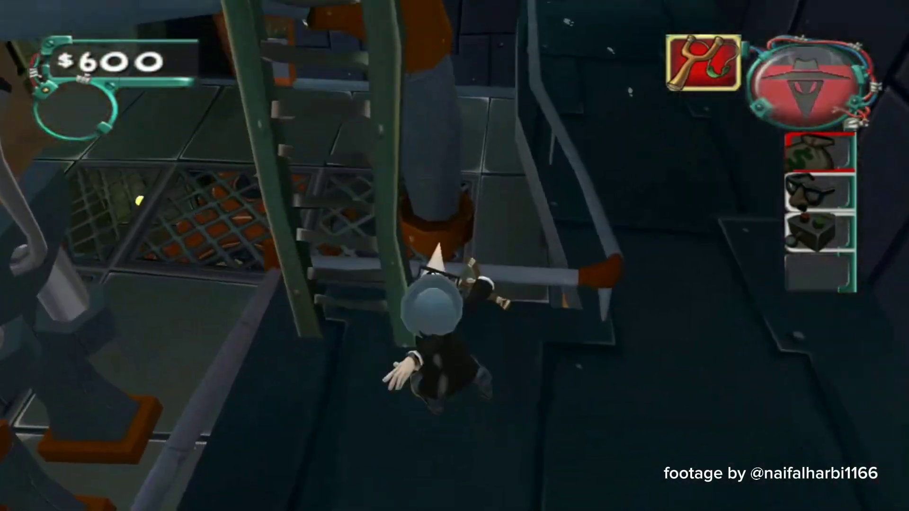
{"action": "key", "text": "Up"}
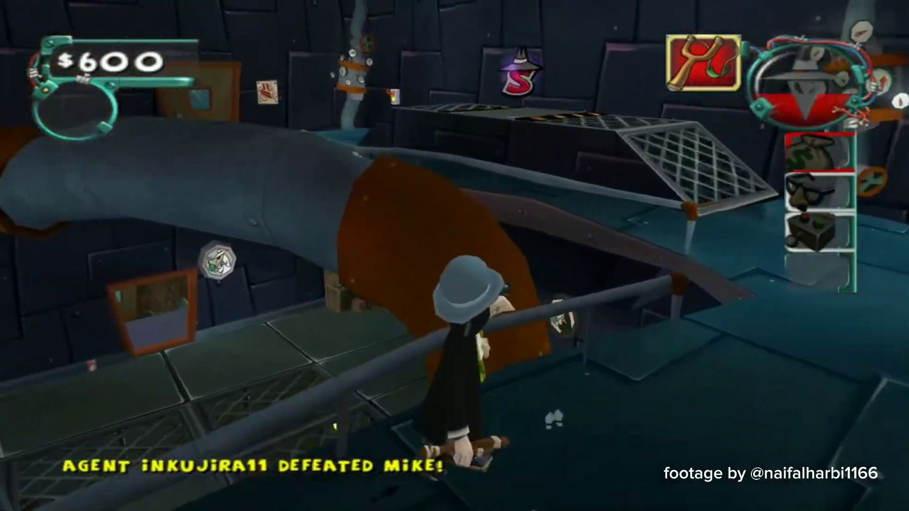
{"action": "key", "text": "Up"}
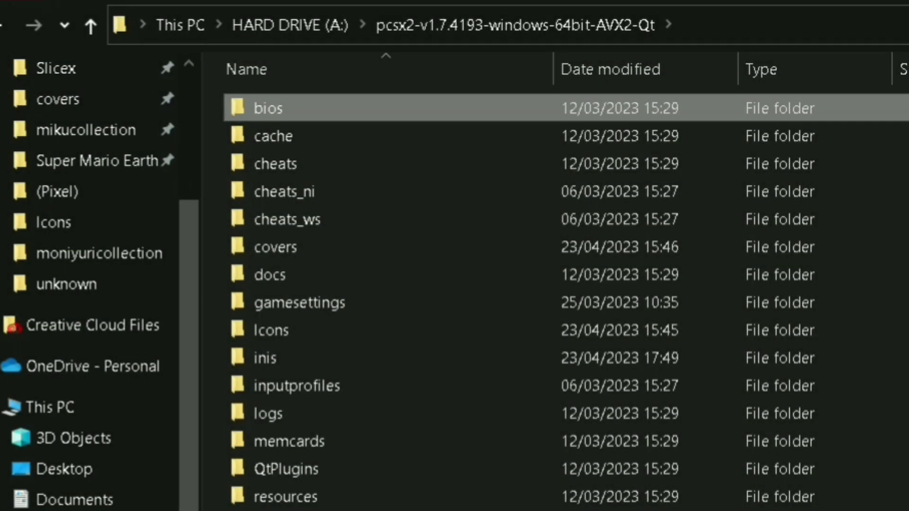
Open the bios folder of the PCSX2 installation and select the .bin, .mec and .nvm files of ps2-0230a-20080220
{"action": "mouse_move", "coordinate": [256, 109]}
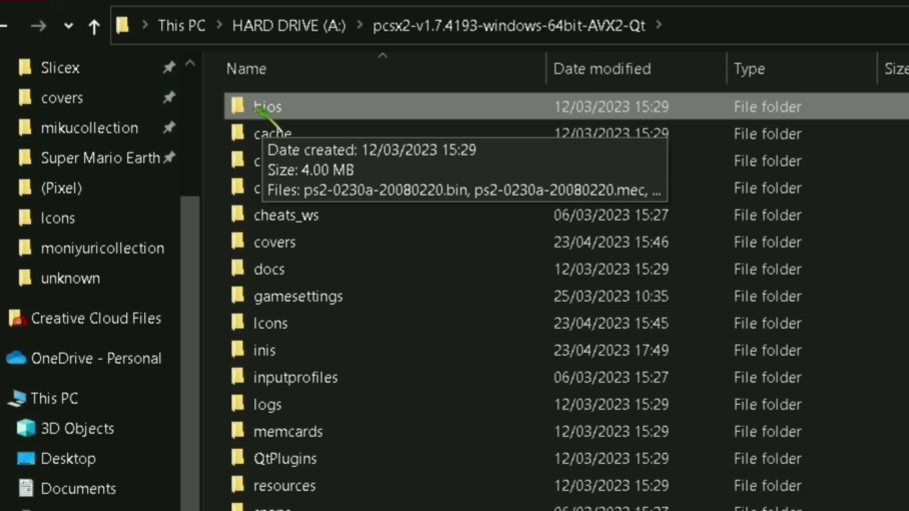
{"action": "double_click", "coordinate": [256, 109]}
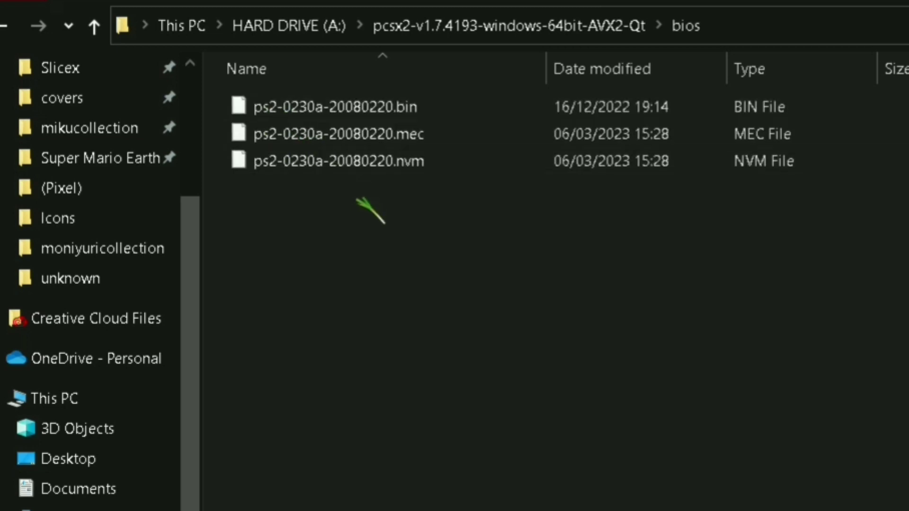
{"action": "left_click_drag", "start_coordinate": [357, 226], "coordinate": [236, 97]}
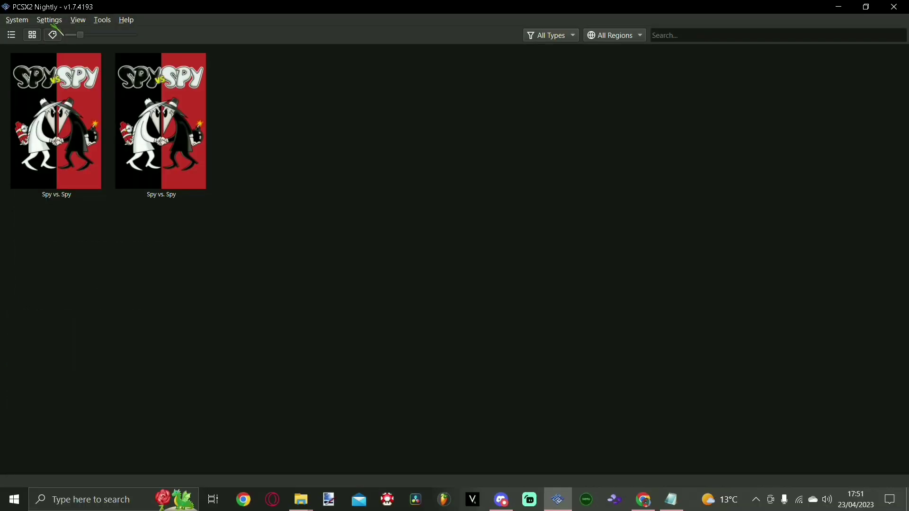
Switch to PCSX2 and open its BIOS settings
{"action": "left_click", "coordinate": [50, 20]}
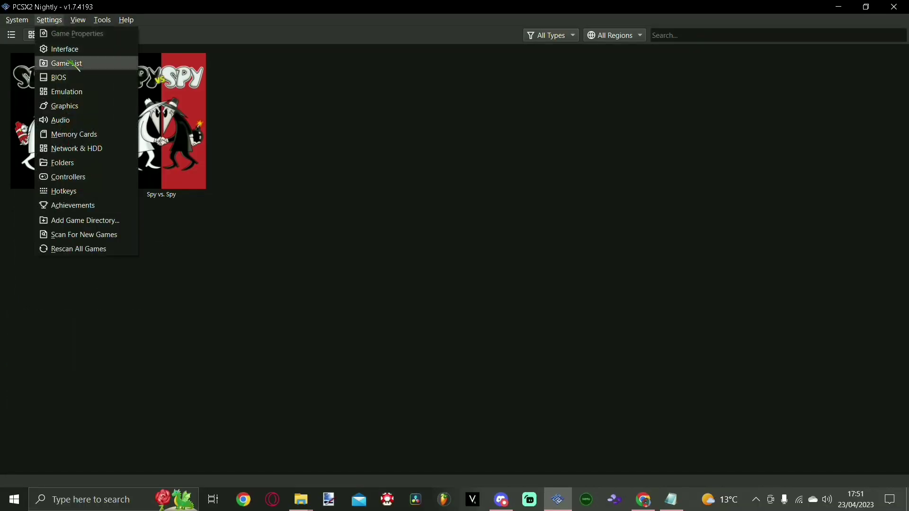
{"action": "left_click", "coordinate": [60, 75]}
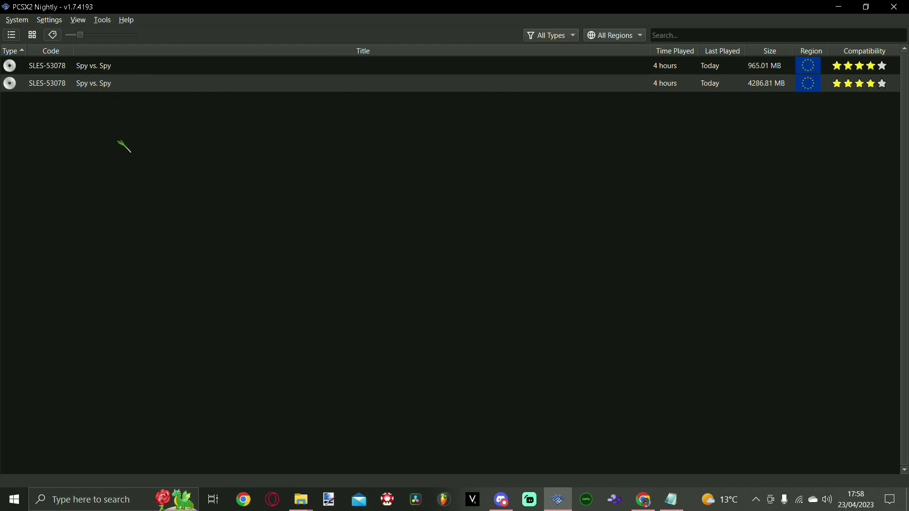
Show the games as a cover grid and browse for a cover image for the first Spy vs. Spy entry without choosing one
{"action": "left_click", "coordinate": [33, 36]}
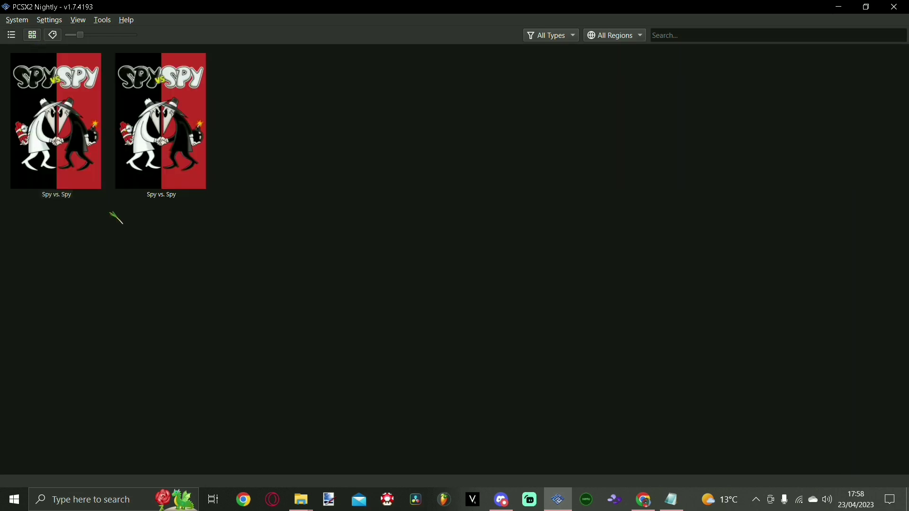
{"action": "right_click", "coordinate": [70, 120]}
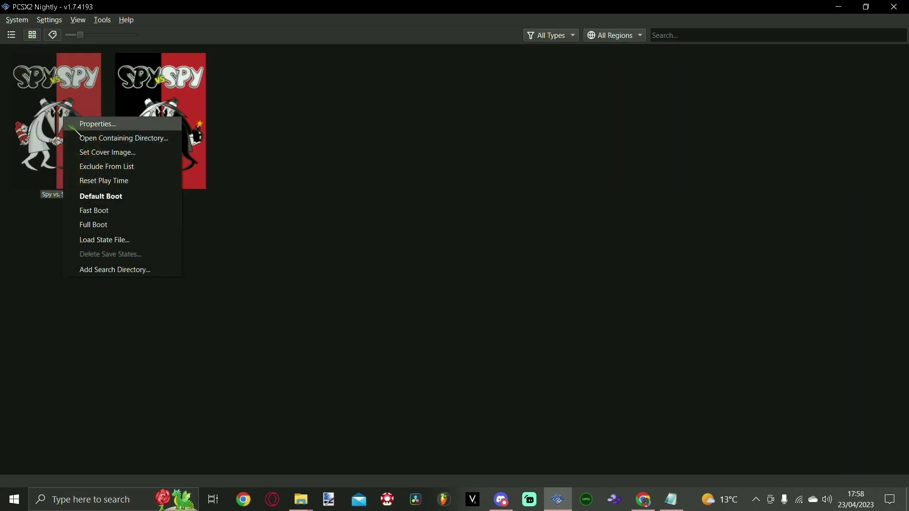
{"action": "left_click", "coordinate": [123, 151]}
{"action": "scroll", "coordinate": [165, 162], "scroll_direction": "down", "scroll_amount": 1}
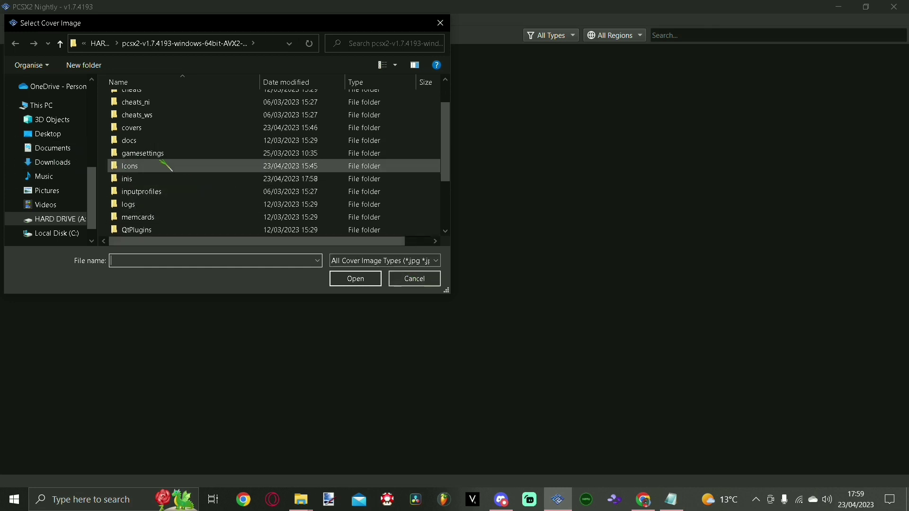
{"action": "left_click", "coordinate": [415, 278]}
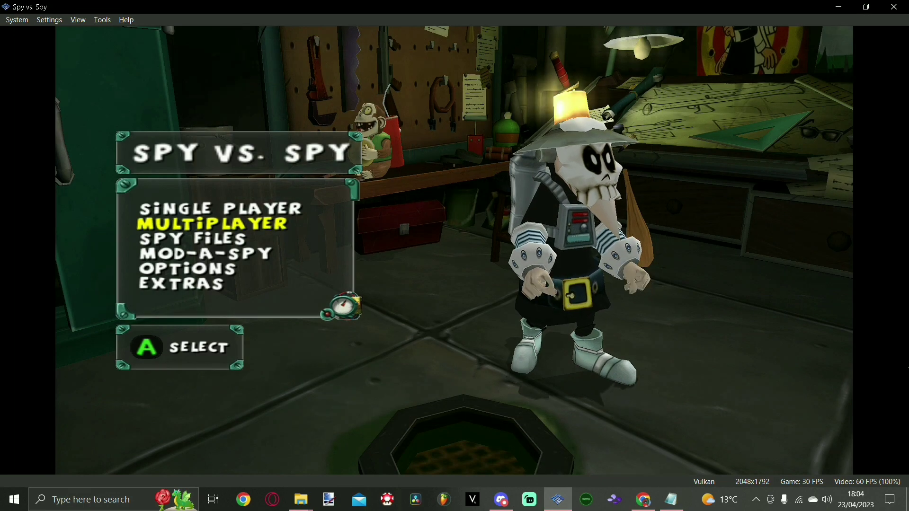
Go to the network options of Spy vs. Spy and open the PS2 Network Settings for editing configurations
{"action": "key", "text": "Down"}
{"action": "key", "text": "Down"}
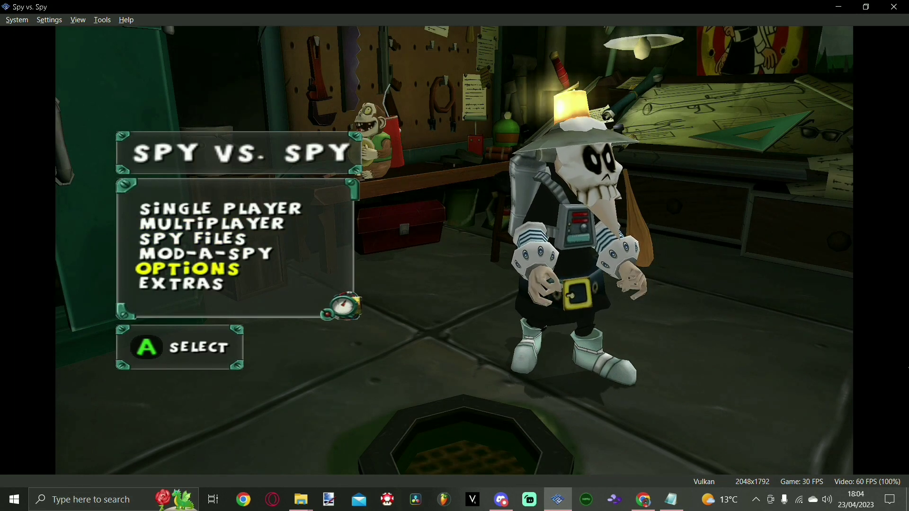
{"action": "key", "text": "Return"}
{"action": "key", "text": "Down"}
{"action": "key", "text": "Down"}
{"action": "key", "text": "Down"}
{"action": "key", "text": "Down"}
{"action": "key", "text": "Return"}
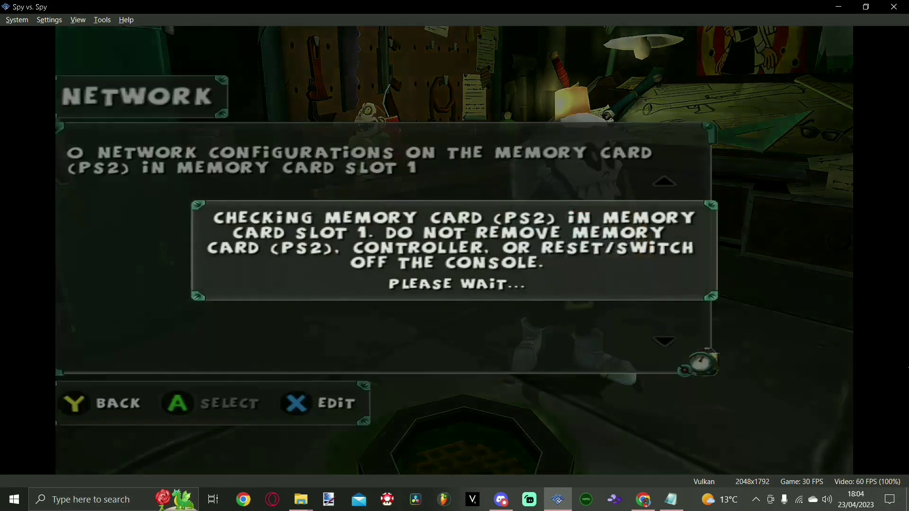
{"action": "key", "text": "Return"}
{"action": "key", "text": "Left"}
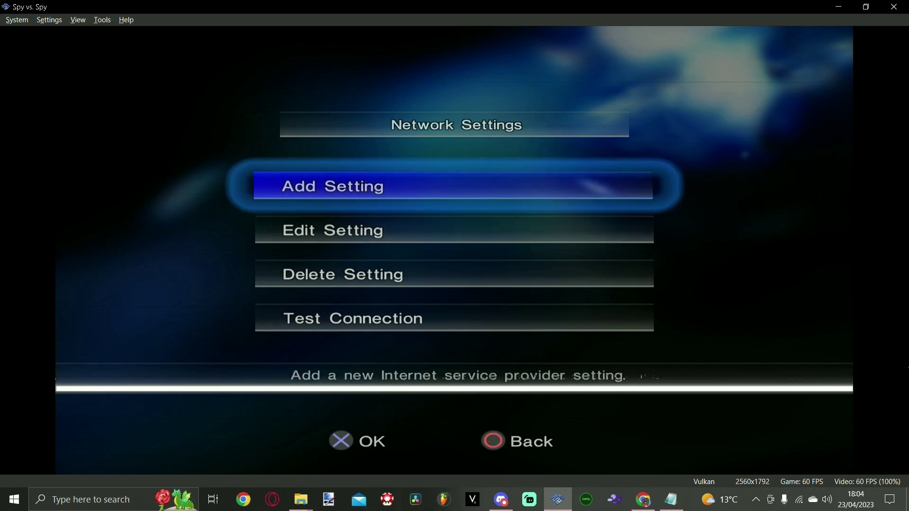
Add a network setting on MEMORY CARD Slot 1 and proceed through Setting Guide Mode to the SCE/Ethernet adaptor's advanced settings
{"action": "key", "text": "k"}
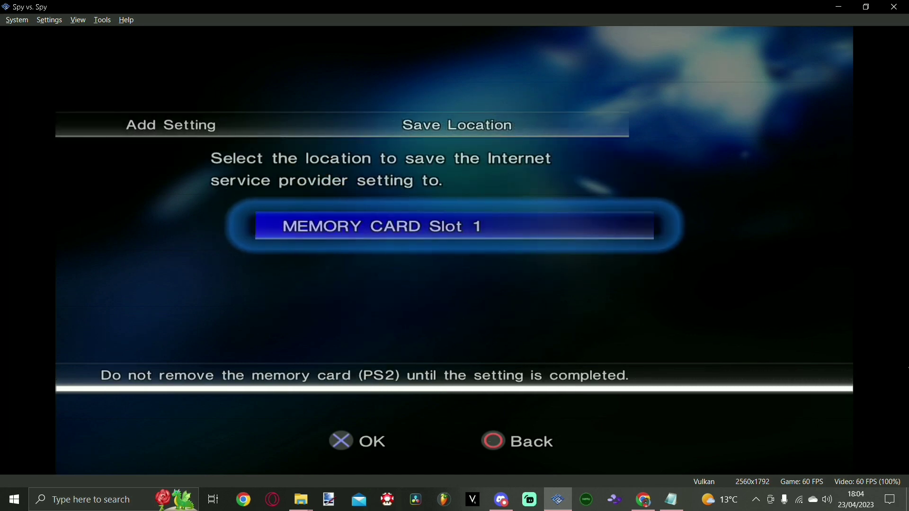
{"action": "key", "text": "k"}
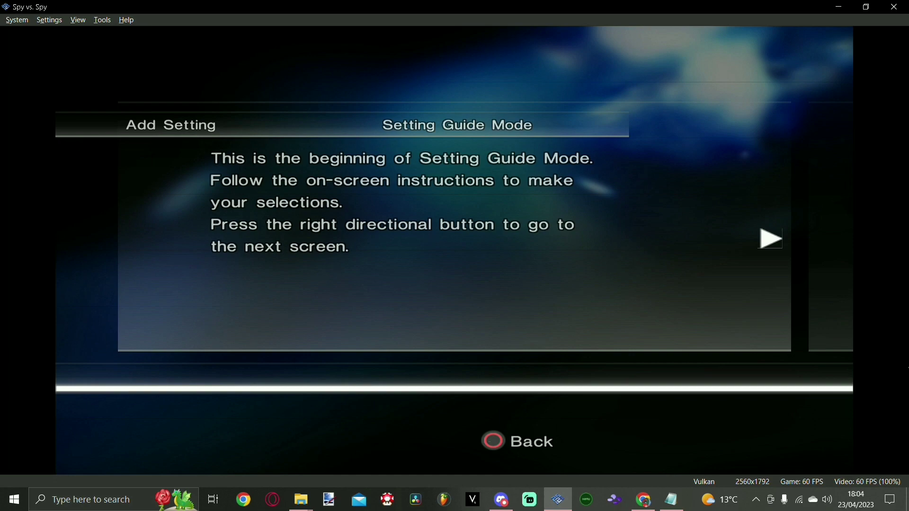
{"action": "key", "text": "Right"}
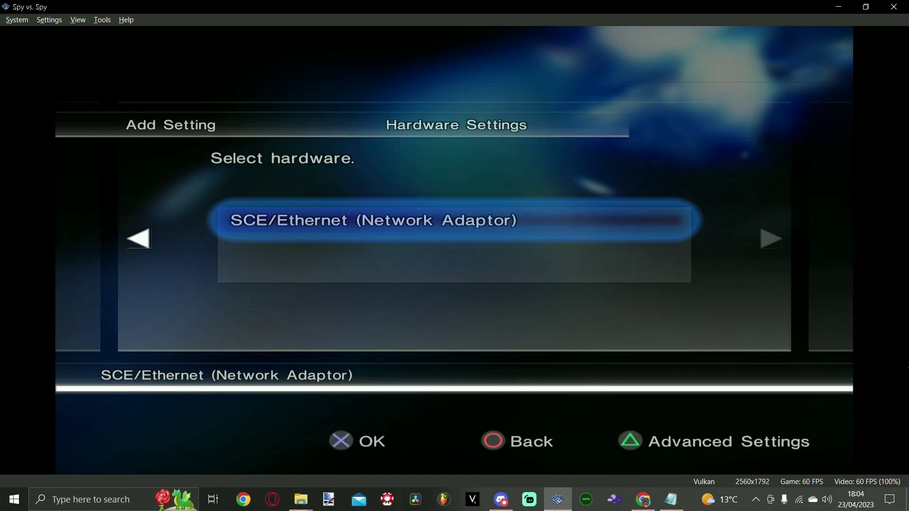
{"action": "key", "text": "Right"}
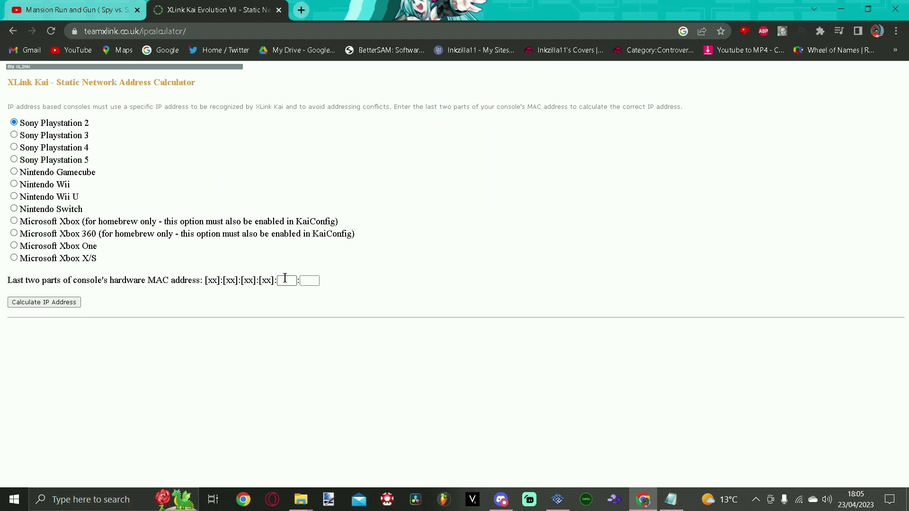
In the XLink Kai address calculator, calculate the Sony Playstation 2 IP address for a MAC address ending in 61:7C
{"action": "left_click", "coordinate": [288, 281]}
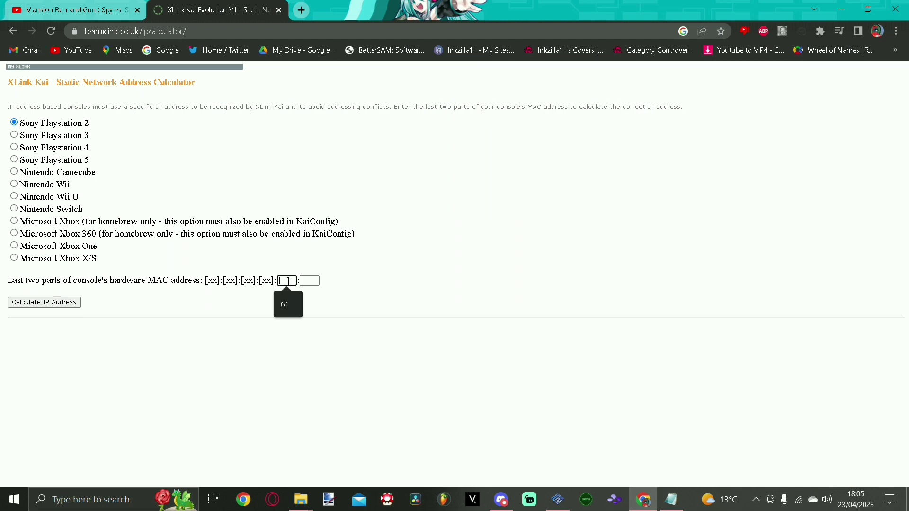
{"action": "type", "text": "61"}
{"action": "left_click", "coordinate": [310, 281]}
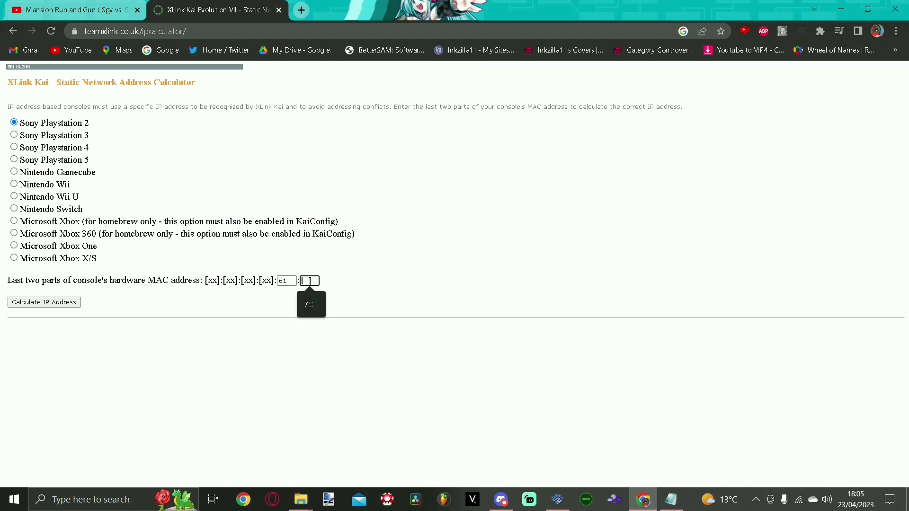
{"action": "left_click", "coordinate": [310, 305]}
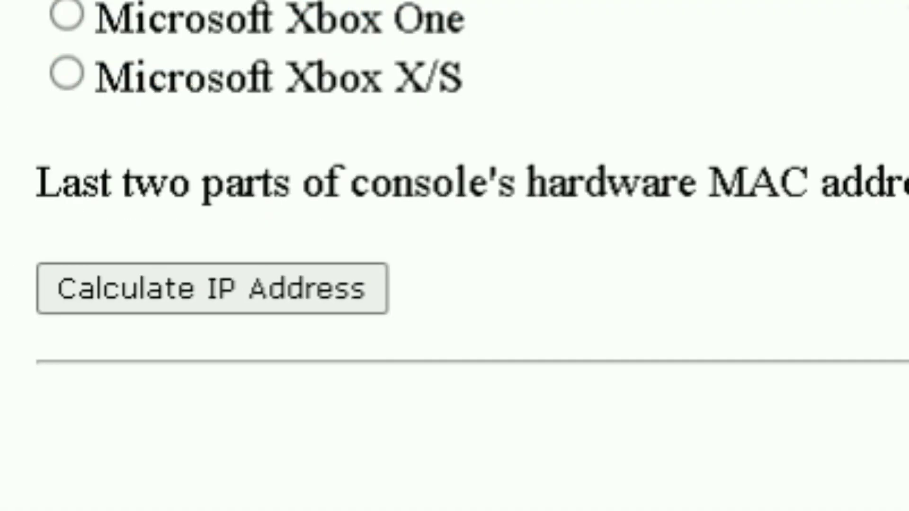
{"action": "left_click", "coordinate": [315, 291]}
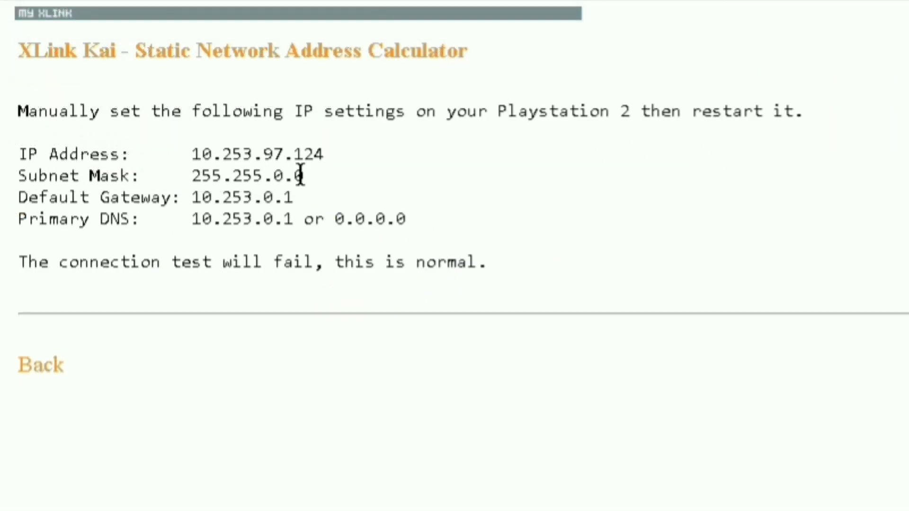
Review the calculated IP address, subnet mask, default gateway and primary DNS for the Playstation 2
{"action": "left_click_drag", "start_coordinate": [331, 156], "coordinate": [192, 163]}
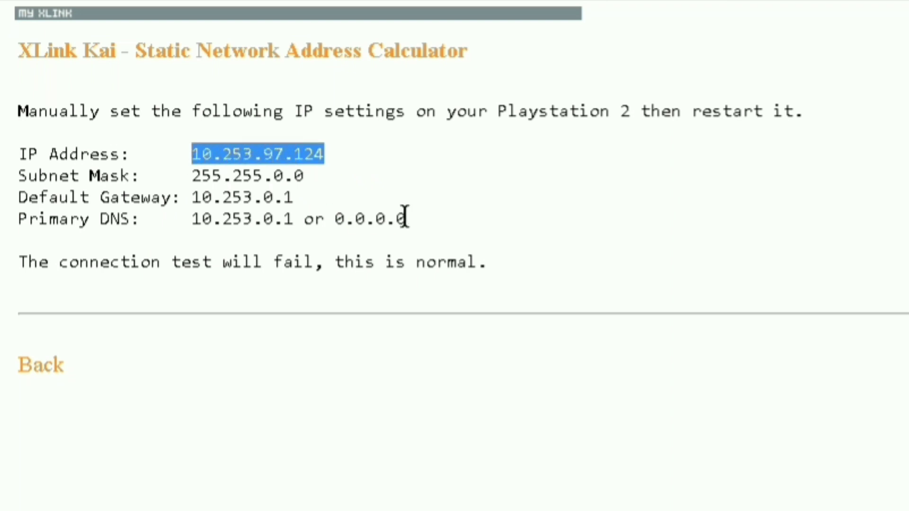
{"action": "left_click_drag", "start_coordinate": [407, 218], "coordinate": [90, 154]}
{"action": "left_click", "coordinate": [428, 211]}
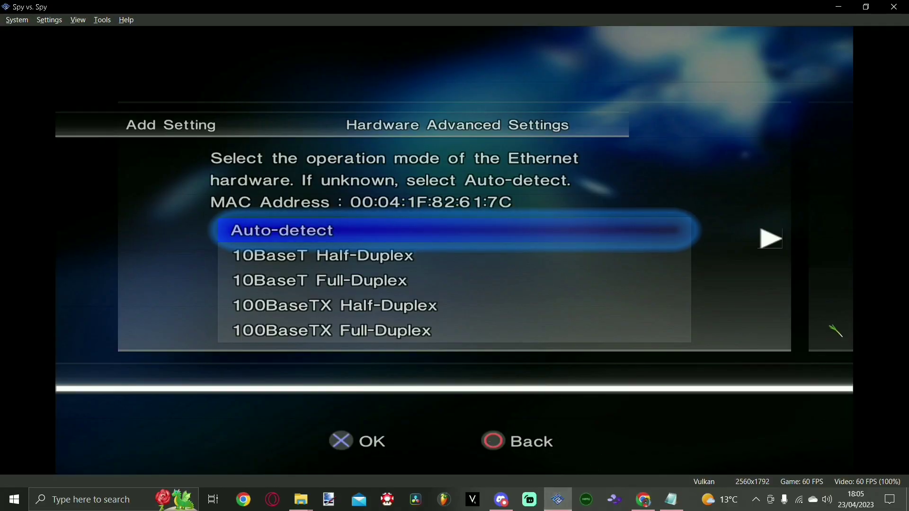
Return to the emulator, choose SCE/Ethernet (Network Adaptor) as the hardware and set the use of PPPoE to Not Required
{"action": "key", "text": "l"}
{"action": "key", "text": "Left"}
{"action": "key", "text": "k"}
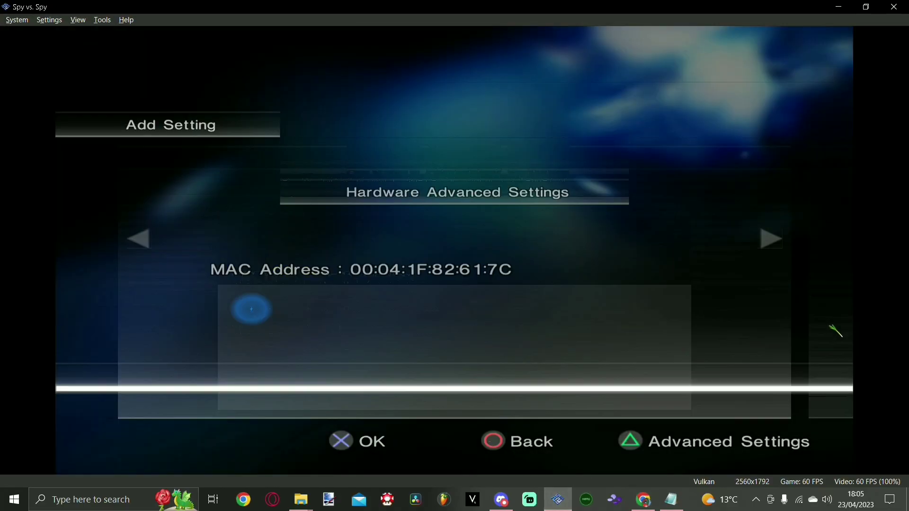
{"action": "key", "text": "KP_2"}
{"action": "key", "text": "KP_2"}
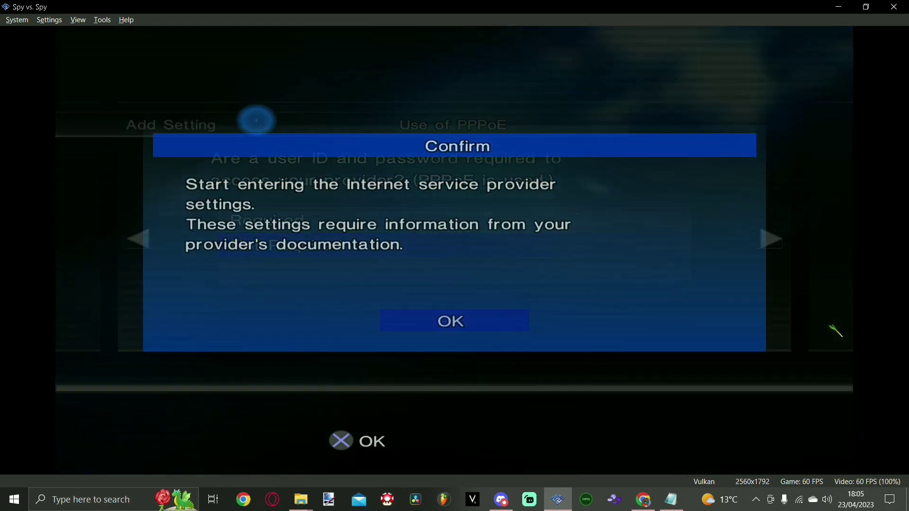
{"action": "key", "text": "KP_6"}
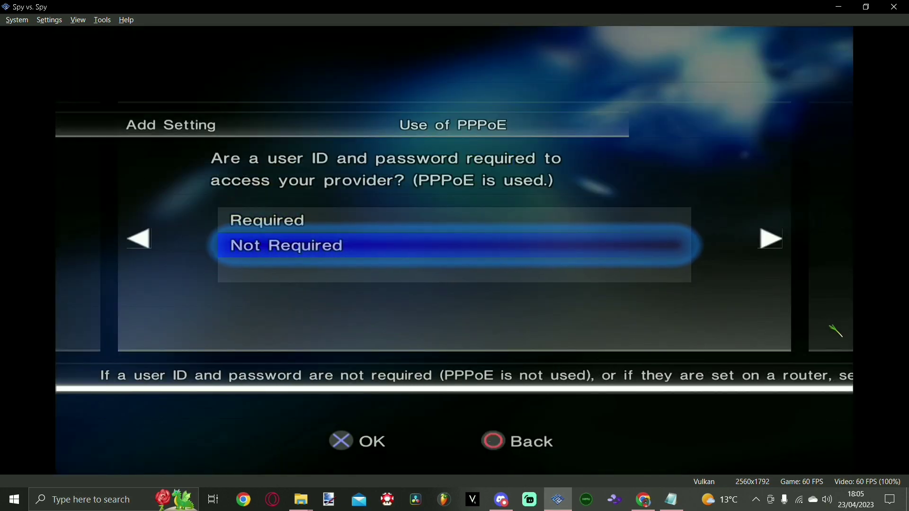
{"action": "key", "text": "KP_2"}
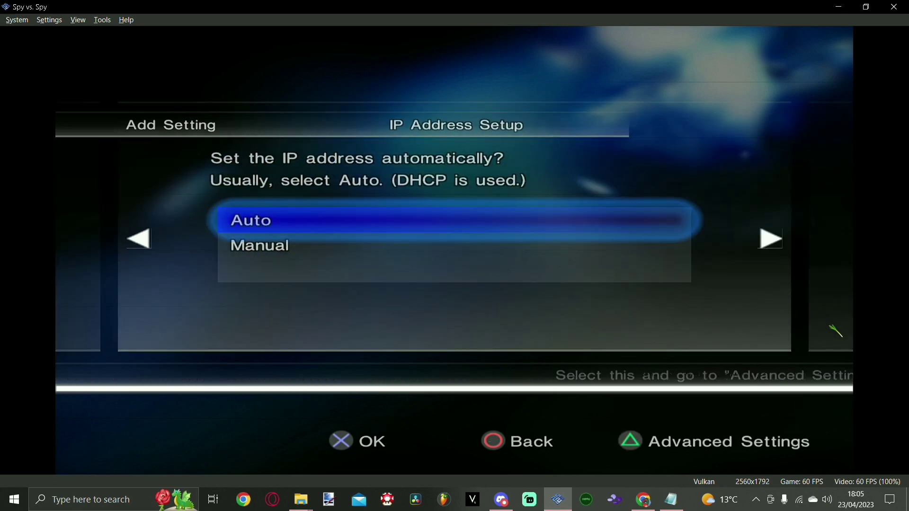
Choose Manual for the IP address setup and proceed through the IP address and DNS server entries to naming the setting
{"action": "key", "text": "Down"}
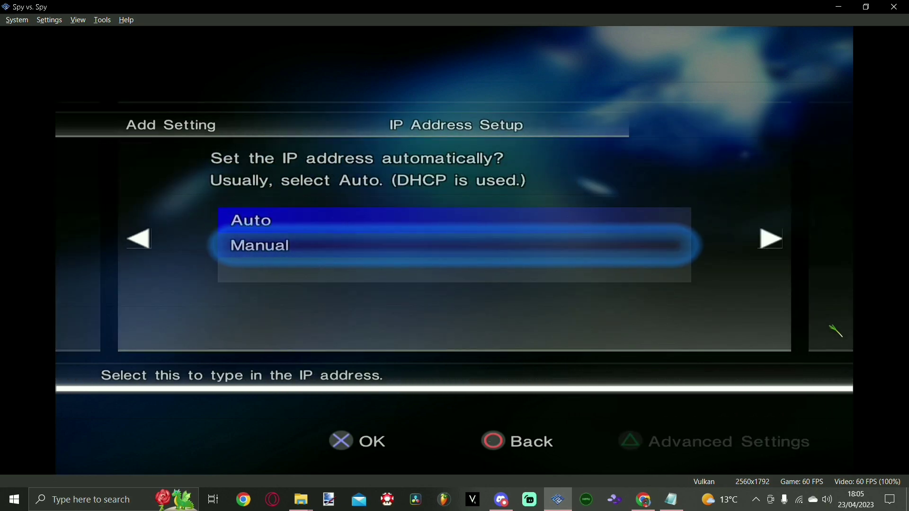
{"action": "key", "text": "KP_2"}
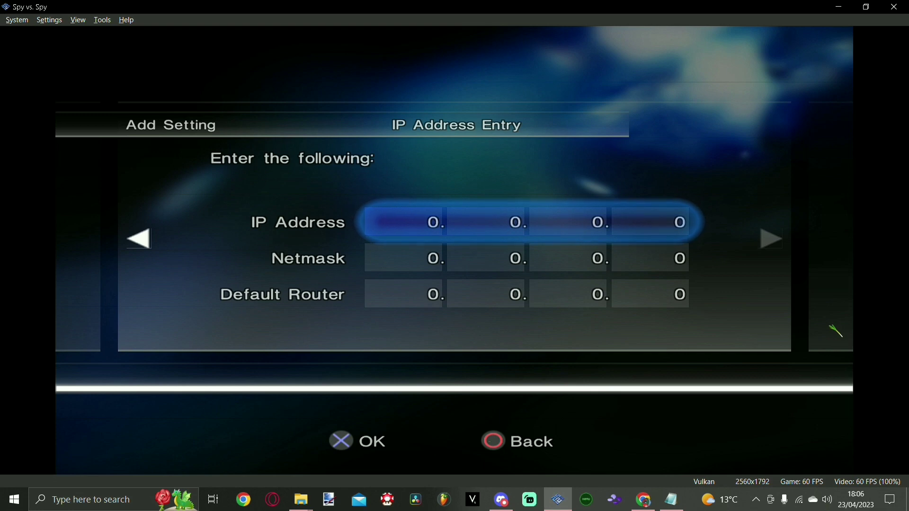
{"action": "key", "text": "Down"}
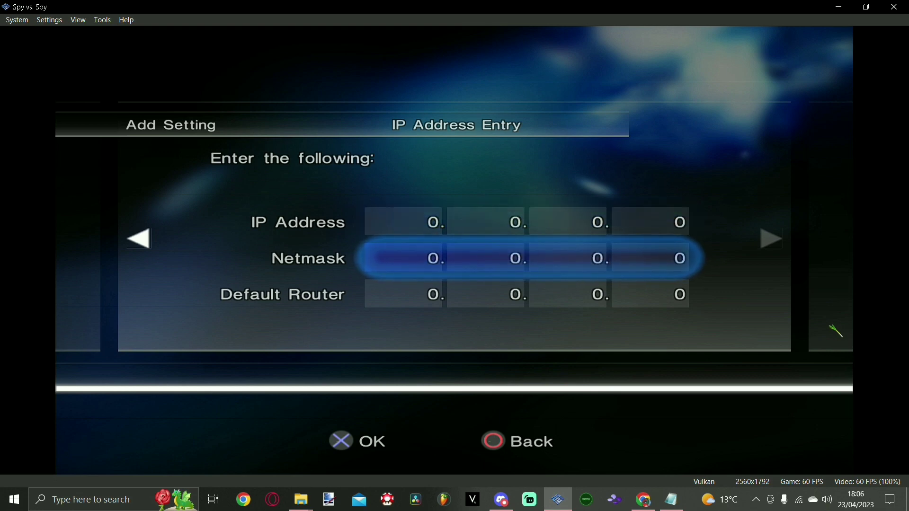
{"action": "key", "text": "Down"}
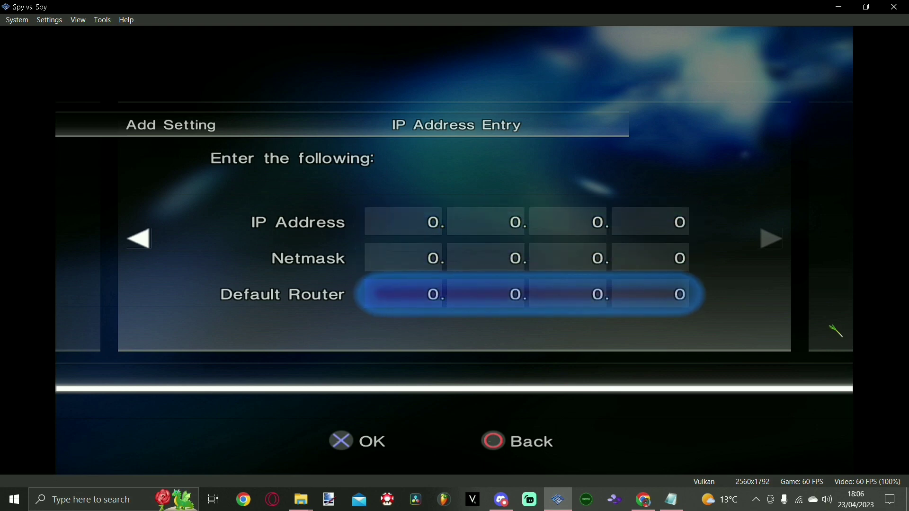
{"action": "key", "text": "Right"}
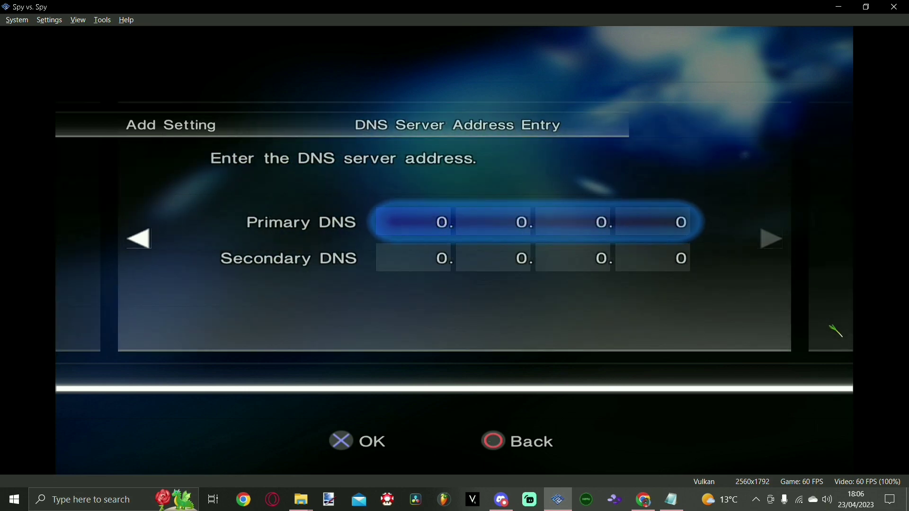
{"action": "key", "text": "Right"}
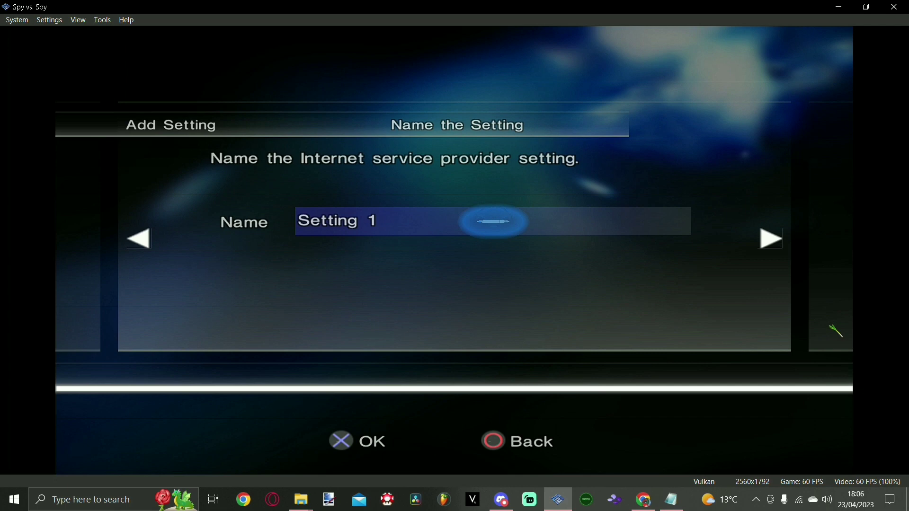
{"action": "key", "text": "Right"}
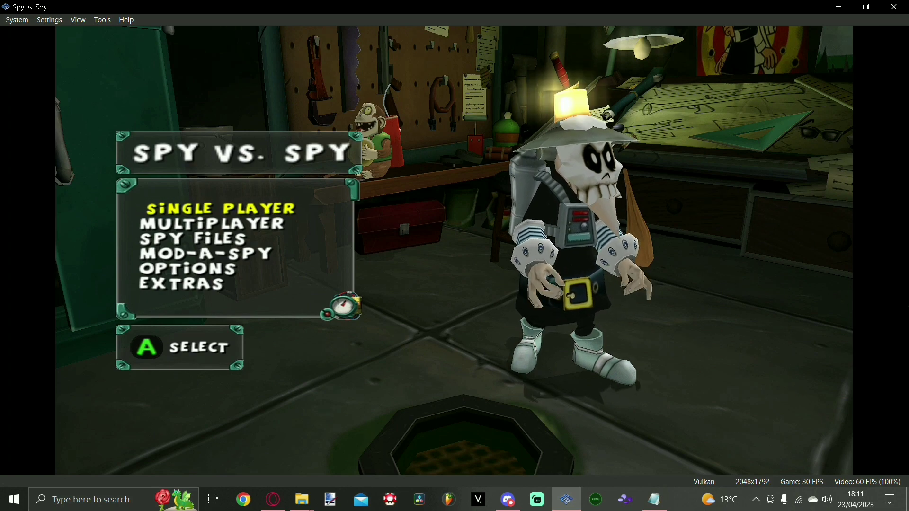
Open the game's Multiplayer options and highlight LAN
{"action": "key", "text": "Down"}
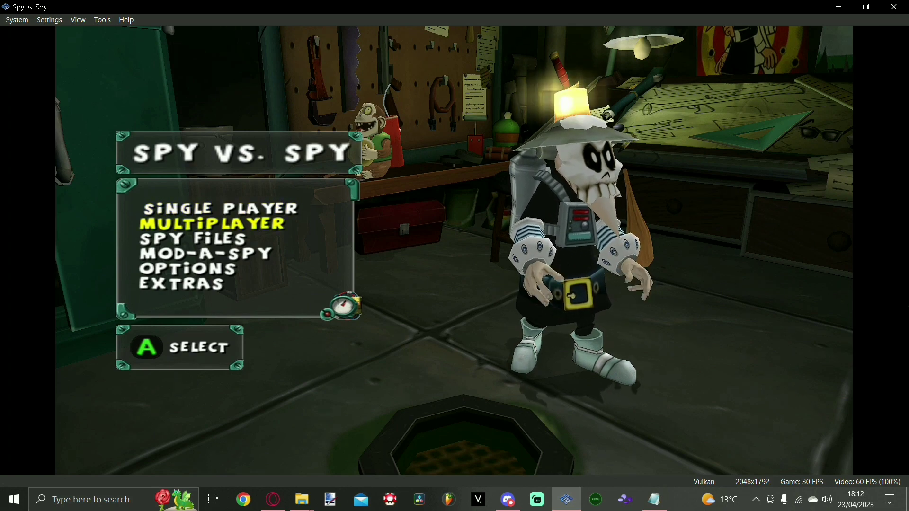
{"action": "key", "text": "Return"}
{"action": "key", "text": "Down"}
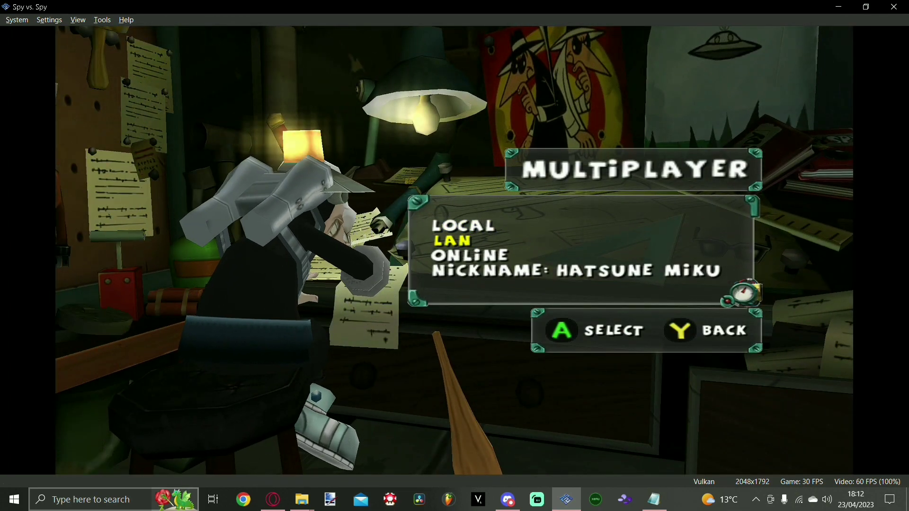
Search the computer for XLink Kai and launch it
{"action": "key", "text": "super"}
{"action": "type", "text": "xli"}
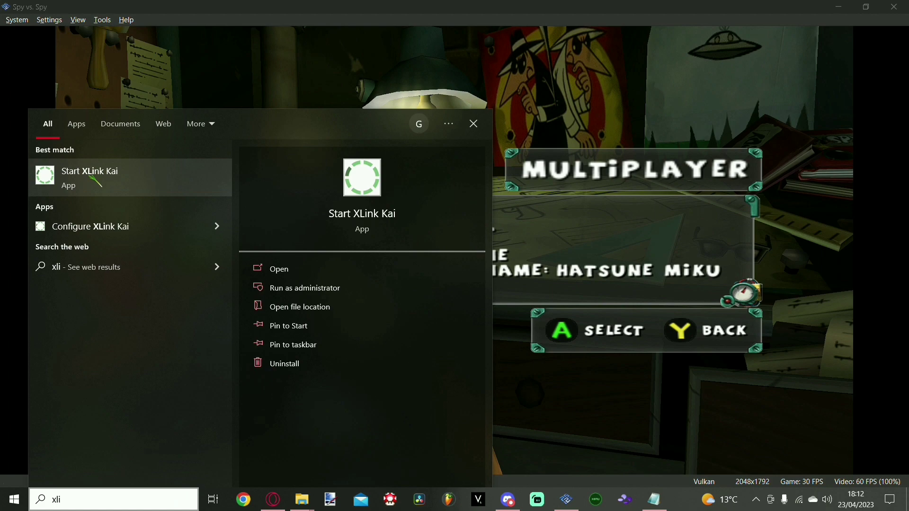
{"action": "key", "text": "Return"}
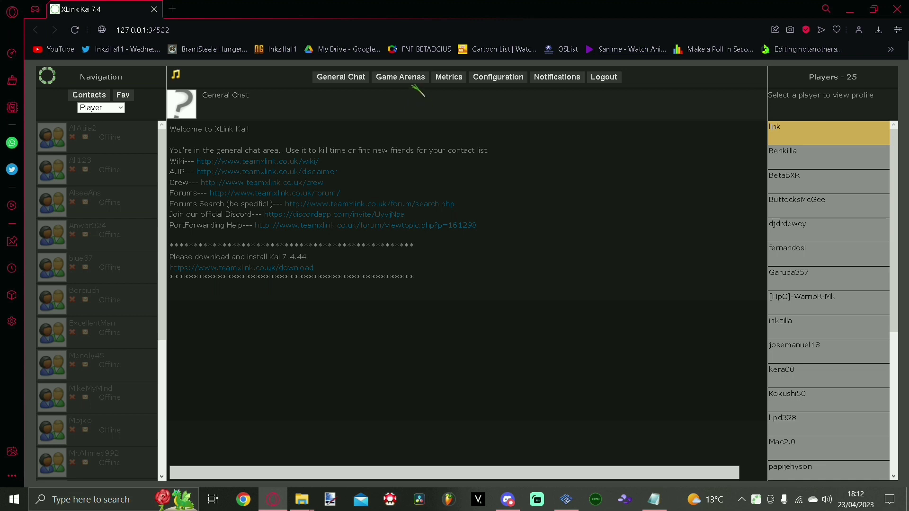
In XLink Kai's game arenas, enter the Playstation 2 arena and join its Spy vs. Spy arena
{"action": "left_click", "coordinate": [410, 80]}
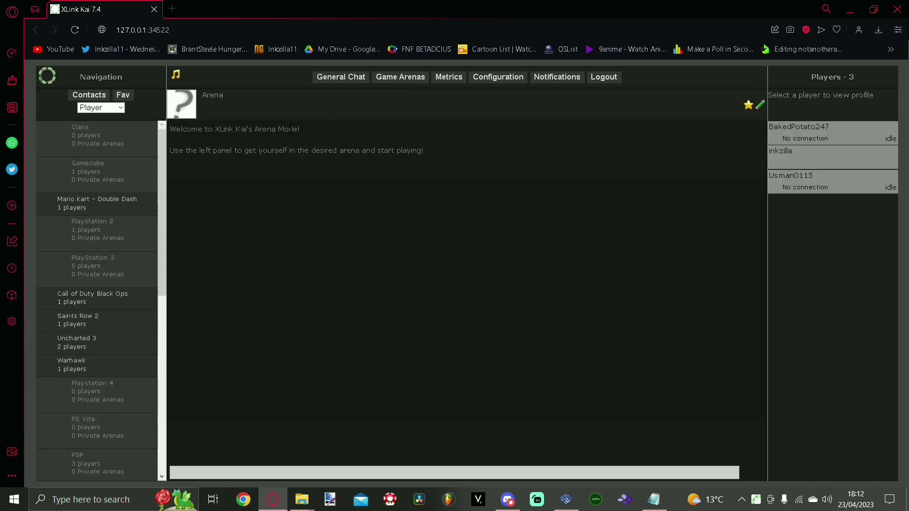
{"action": "scroll", "coordinate": [122, 263], "scroll_direction": "down", "scroll_amount": 5}
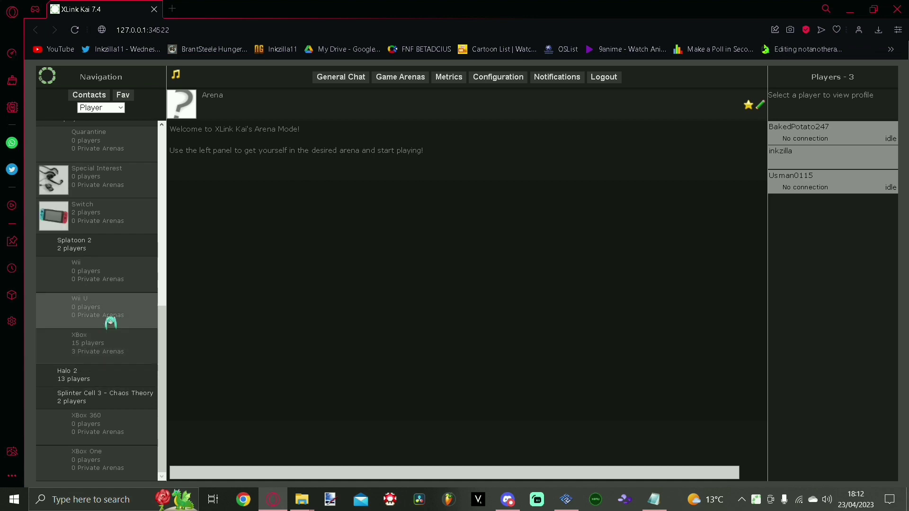
{"action": "scroll", "coordinate": [125, 284], "scroll_direction": "up", "scroll_amount": 5}
{"action": "scroll", "coordinate": [128, 213], "scroll_direction": "down", "scroll_amount": 5}
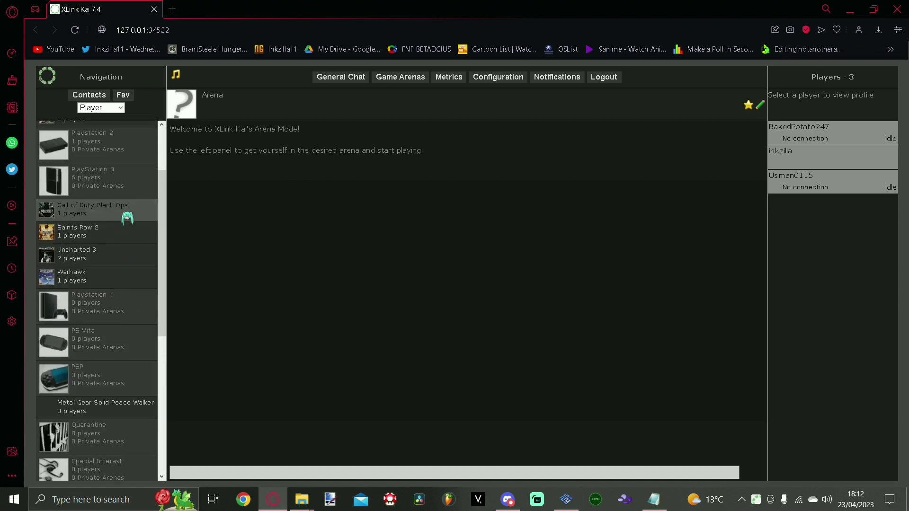
{"action": "scroll", "coordinate": [118, 297], "scroll_direction": "up", "scroll_amount": 5}
{"action": "scroll", "coordinate": [114, 294], "scroll_direction": "up", "scroll_amount": 3}
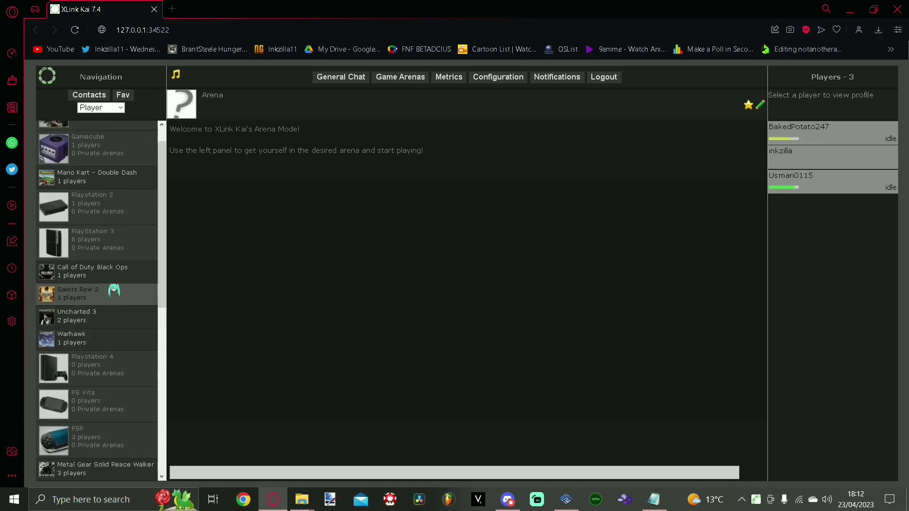
{"action": "left_click", "coordinate": [115, 215]}
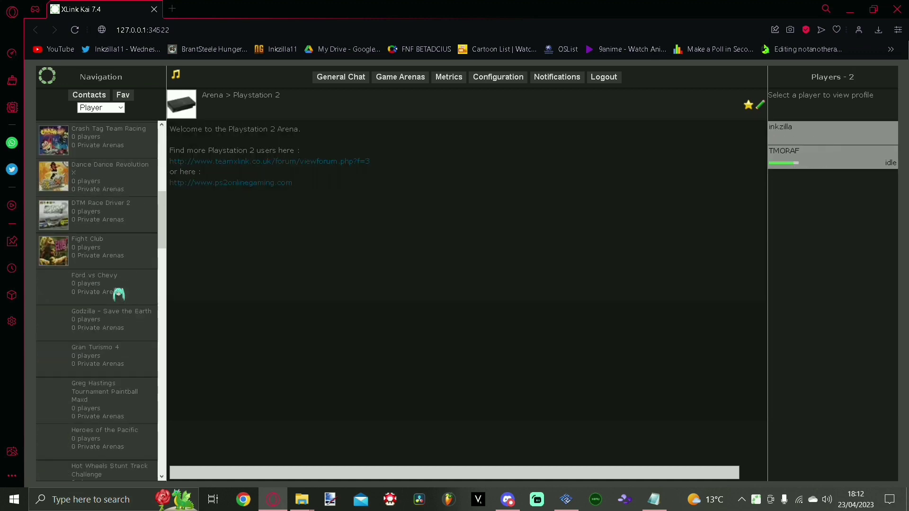
{"action": "scroll", "coordinate": [124, 307], "scroll_direction": "down", "scroll_amount": 10}
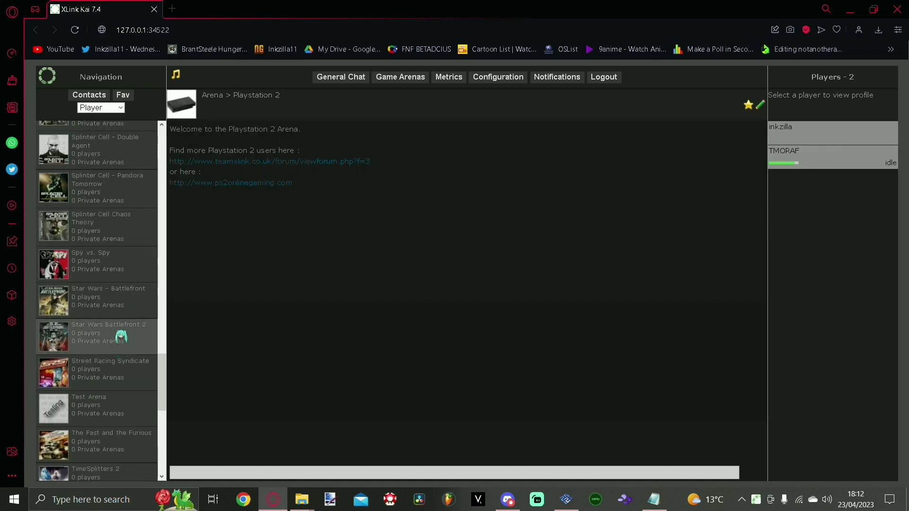
{"action": "left_click", "coordinate": [115, 265]}
Review the password, maximum players and description options for a private Spy vs. Spy arena, and close them without creating one
{"action": "left_click", "coordinate": [760, 108]}
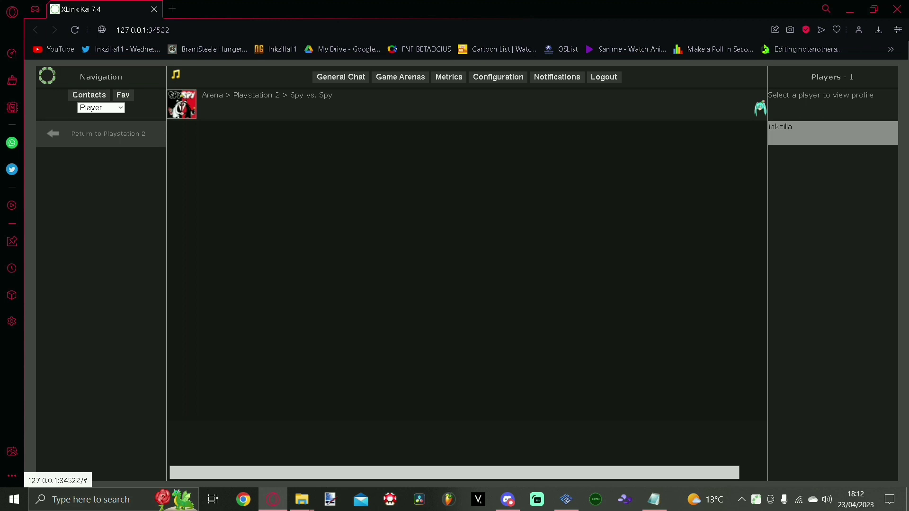
{"action": "left_click", "coordinate": [396, 255]}
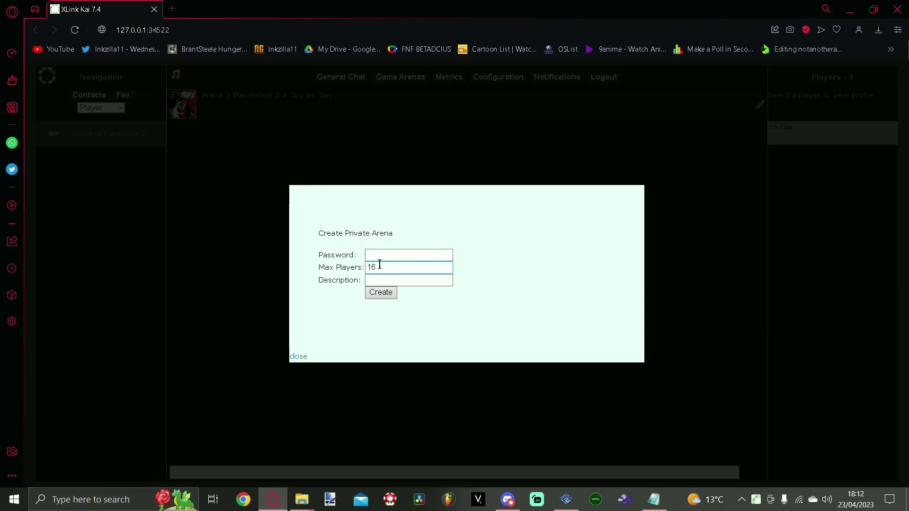
{"action": "key", "text": "Tab"}
{"action": "key", "text": "Tab"}
{"action": "key", "text": "shift+Tab"}
{"action": "key", "text": "Tab"}
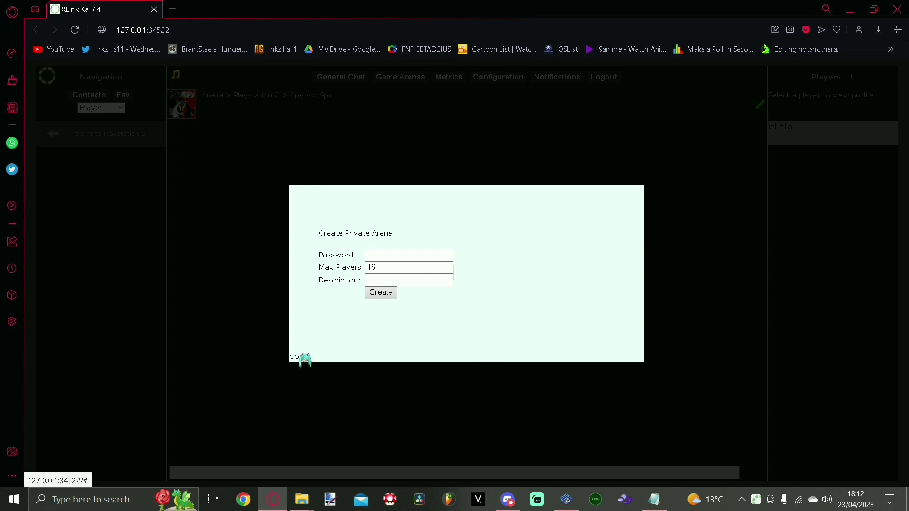
{"action": "left_click", "coordinate": [299, 358]}
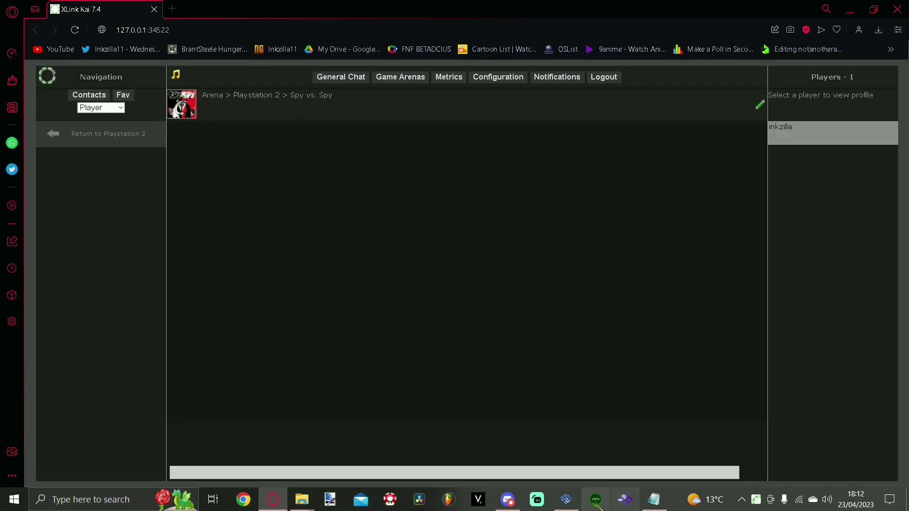
Return to Spy vs. Spy in the emulator and open the list of current LAN games
{"action": "left_click", "coordinate": [573, 501]}
{"action": "key", "text": "Up"}
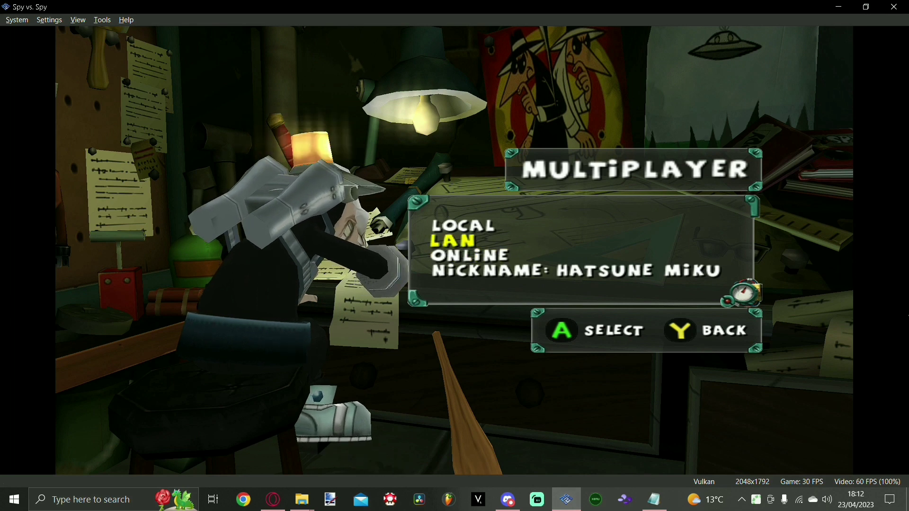
{"action": "key", "text": "Return"}
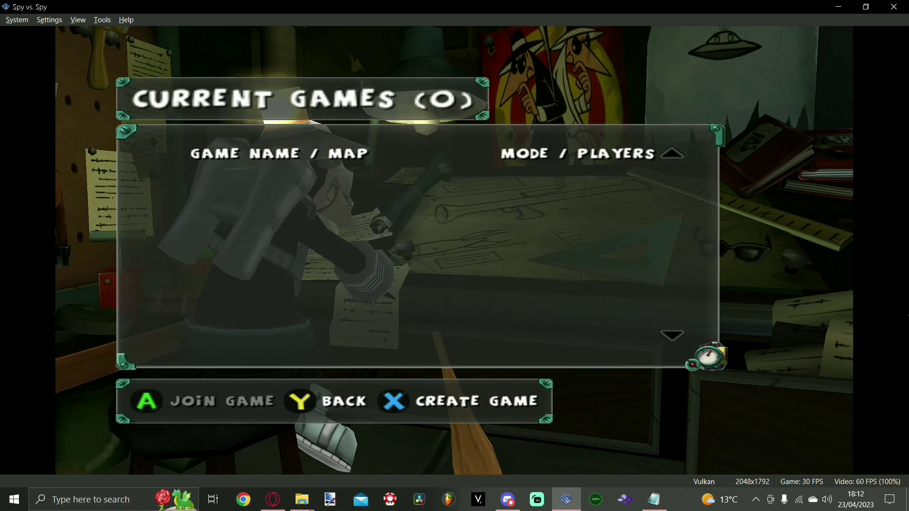
Create a LAN game with the Modern game type on the Mansion map and start it
{"action": "key", "text": "x"}
{"action": "key", "text": "y"}
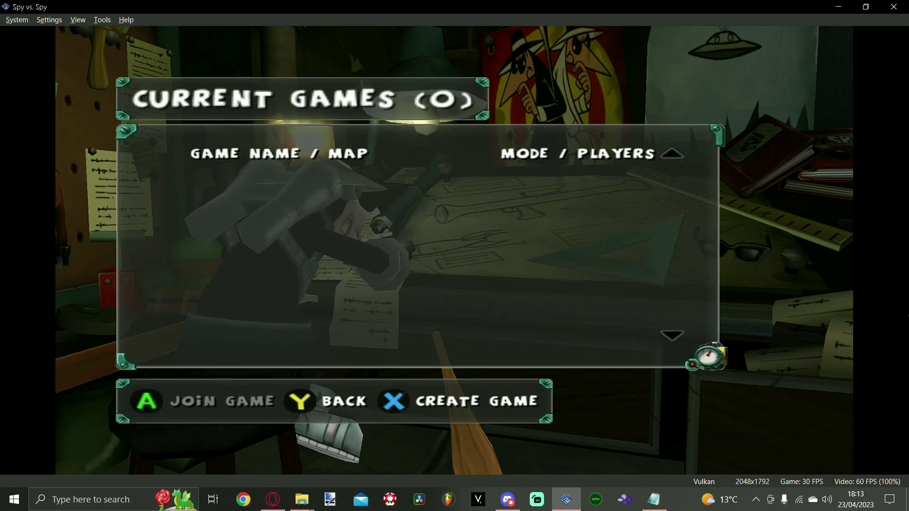
{"action": "key", "text": "x"}
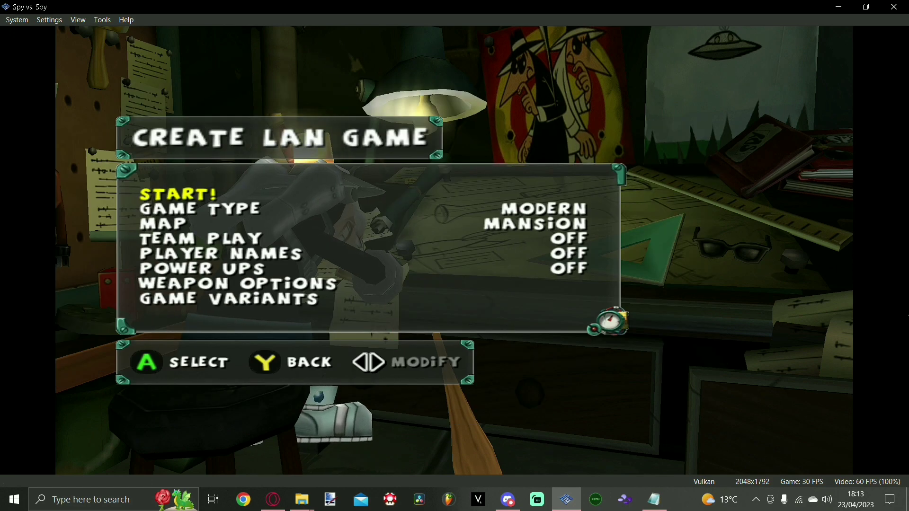
{"action": "key", "text": "x"}
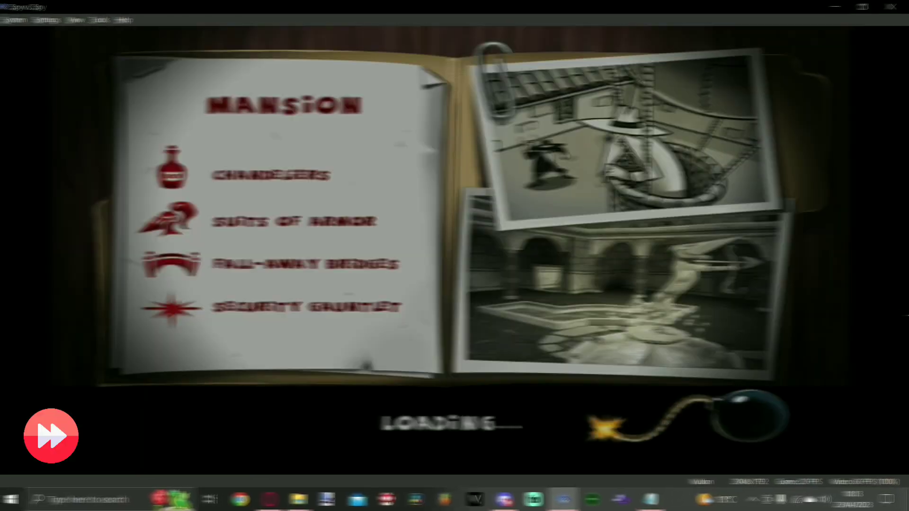